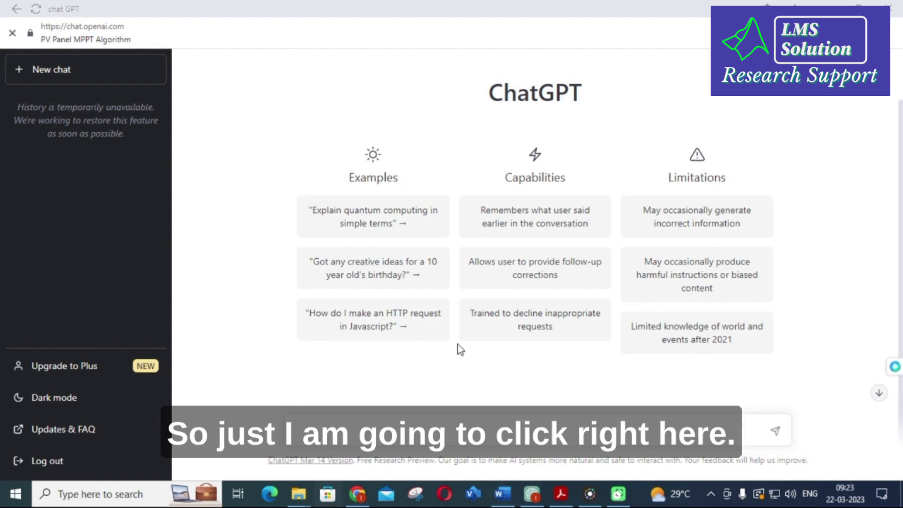
Ask ChatGPT for Overleaf code drawing an incremental conductance maximum power point tracking flowchart.
left_click(366, 428)
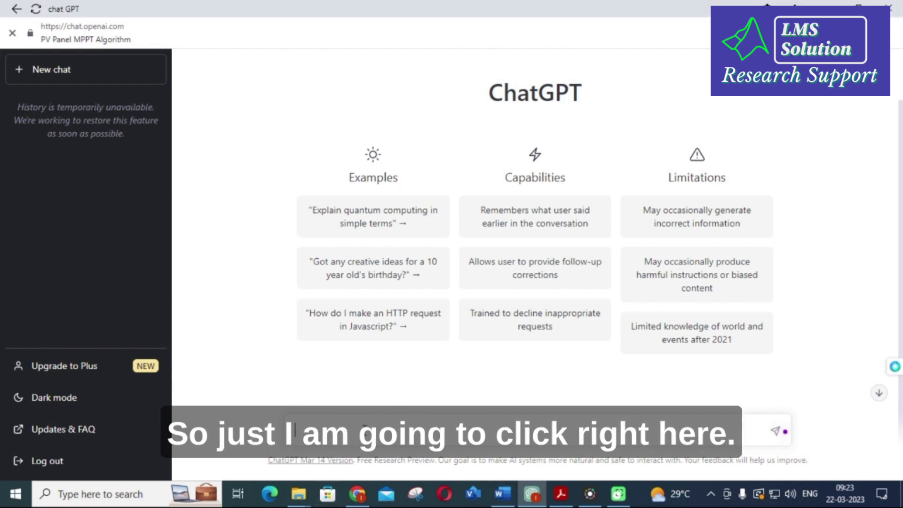
type("wr")
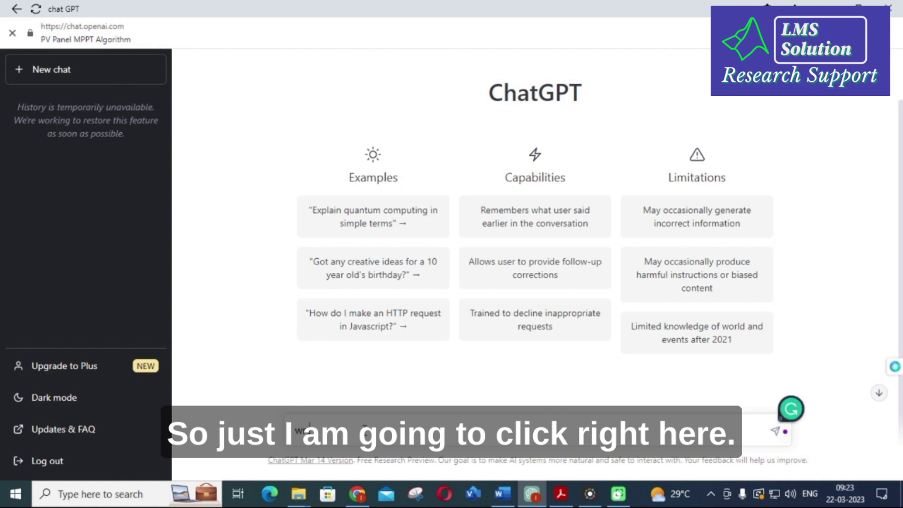
type("ite a")
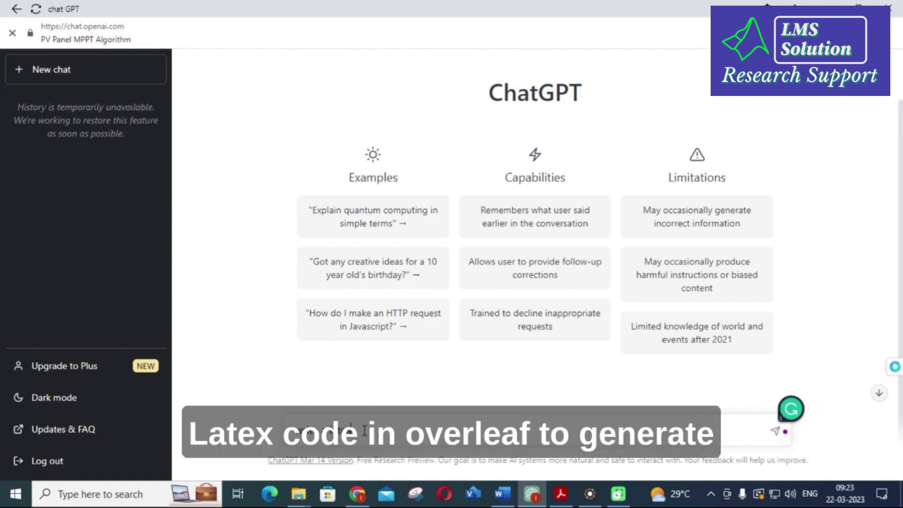
type(" code fon overleaf to")
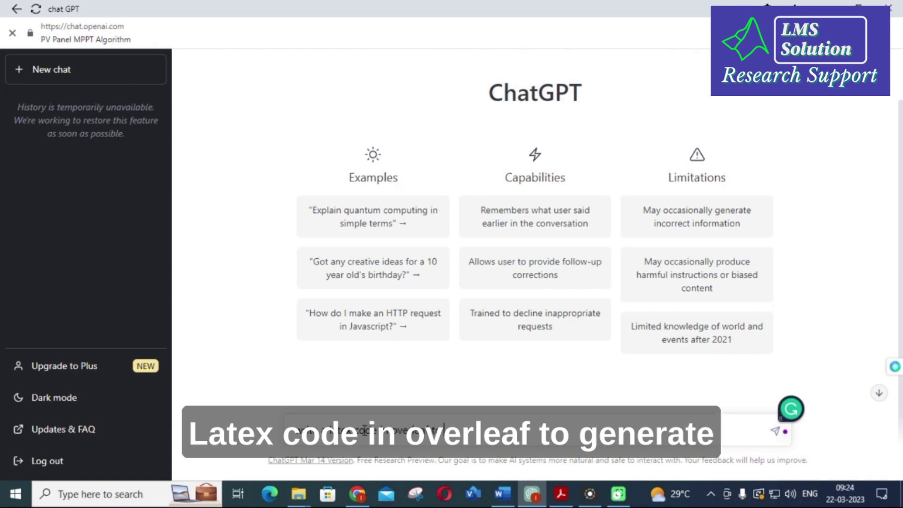
type("erate ")
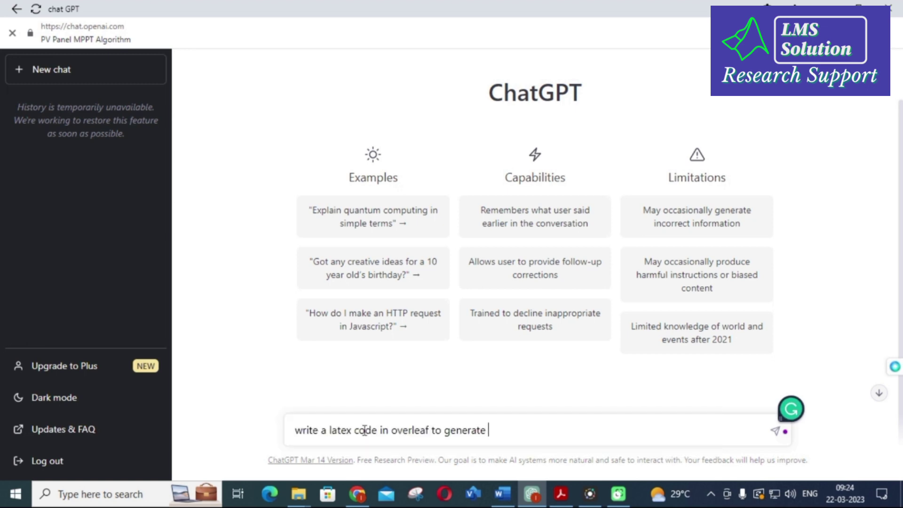
type("flowcha")
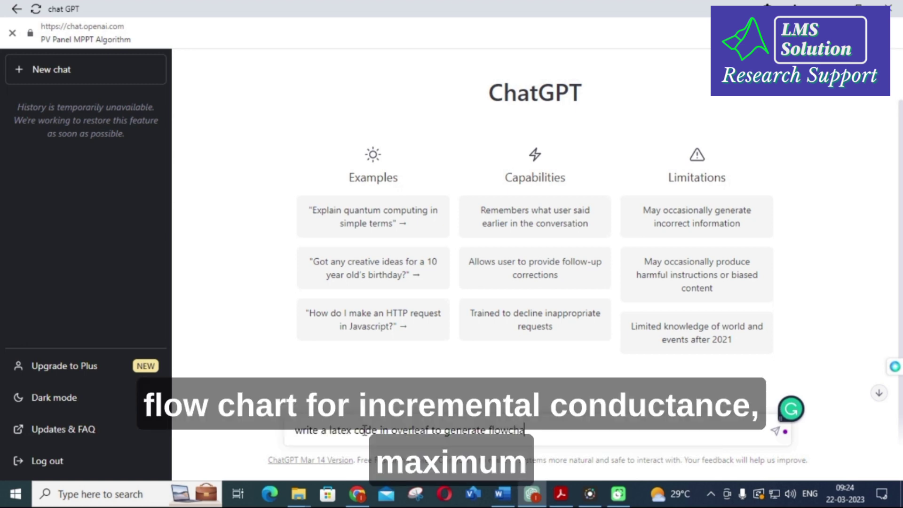
type("rt for i")
type("ncrement")
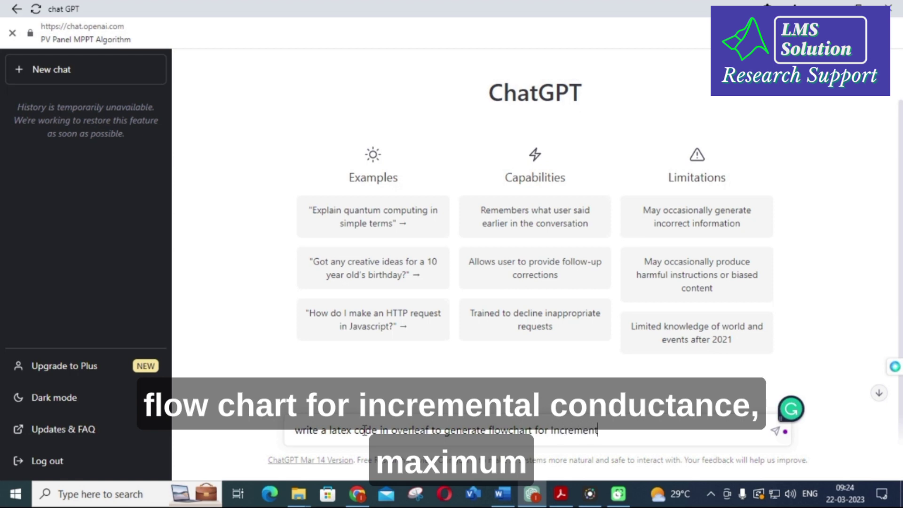
type("al condcu")
type("t")
key("BackSpace")
key("BackSpace")
type("uctance ")
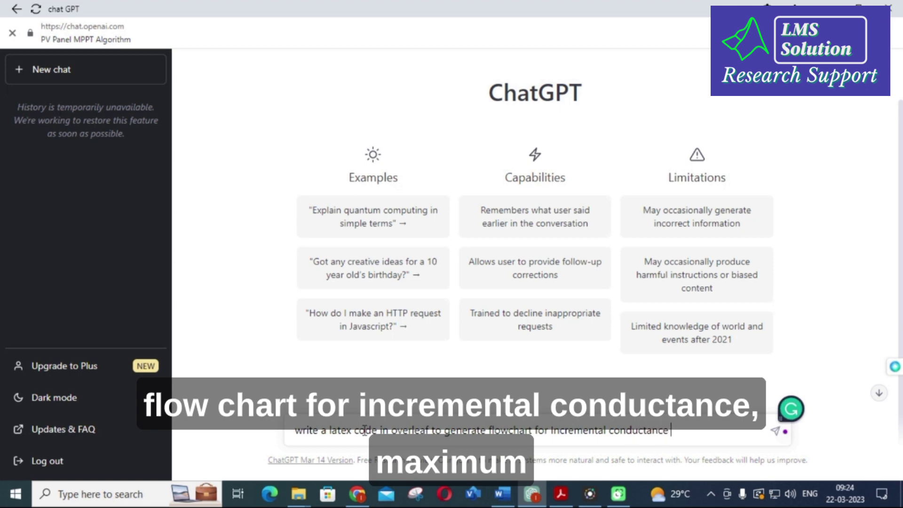
type("maxim")
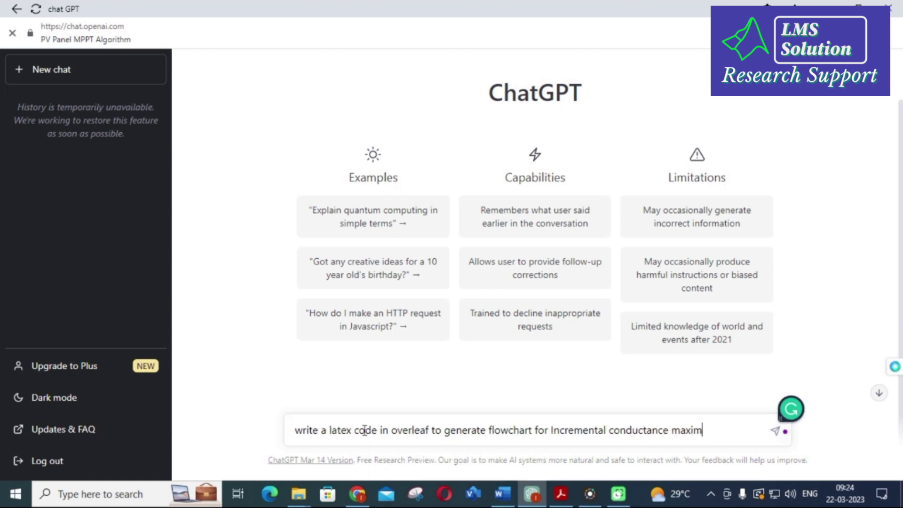
type("um powe")
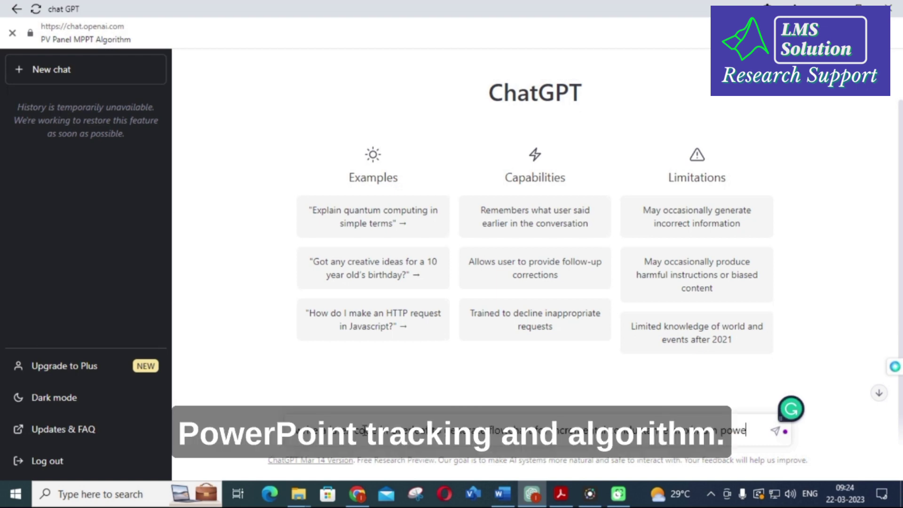
type("r point")
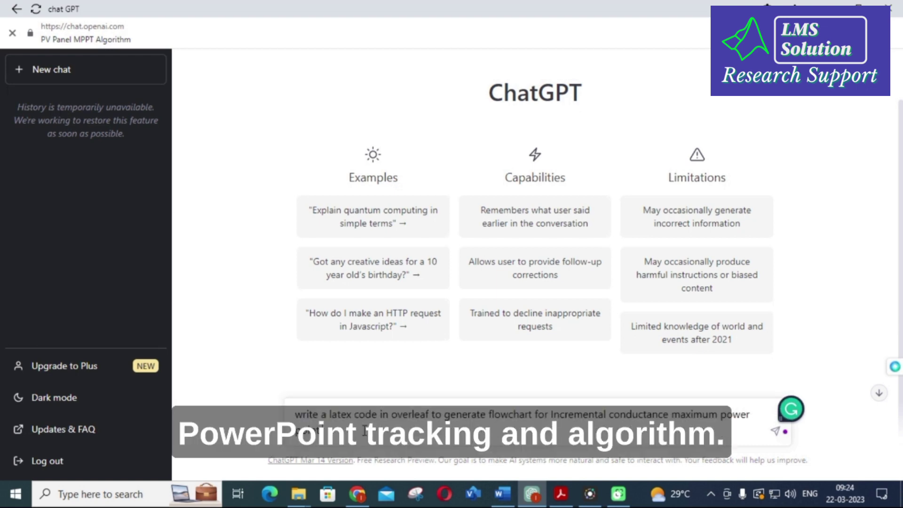
type(" tracking algorith")
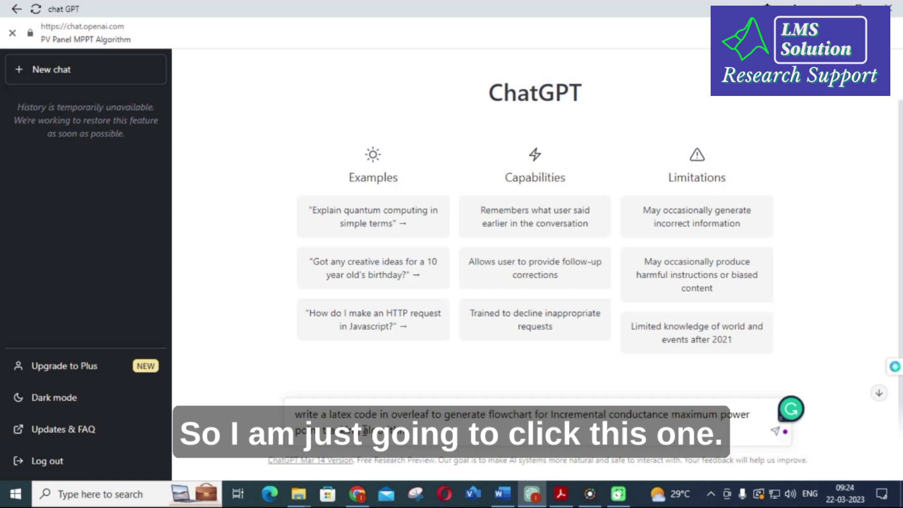
type("m")
key("Return")
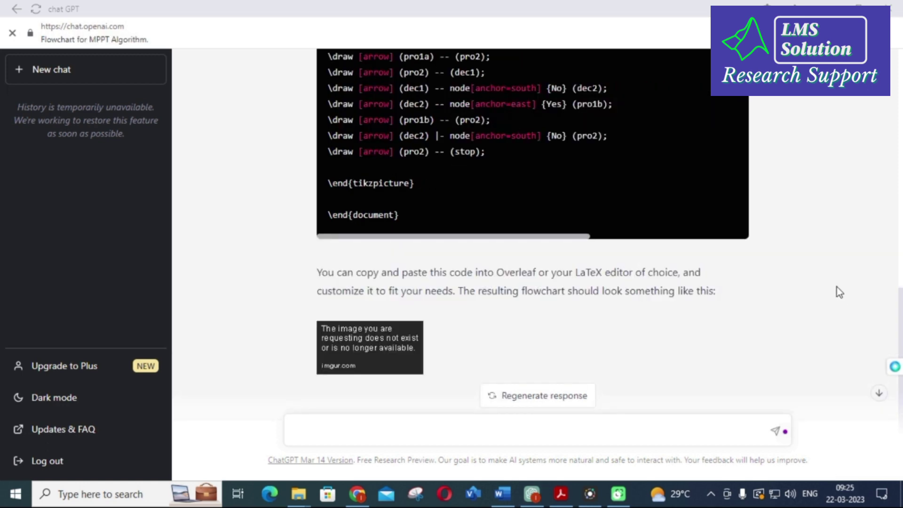
Copy ChatGPT's generated TikZ flowchart code and switch to Overleaf's project list.
scroll(820, 280, "up", 15)
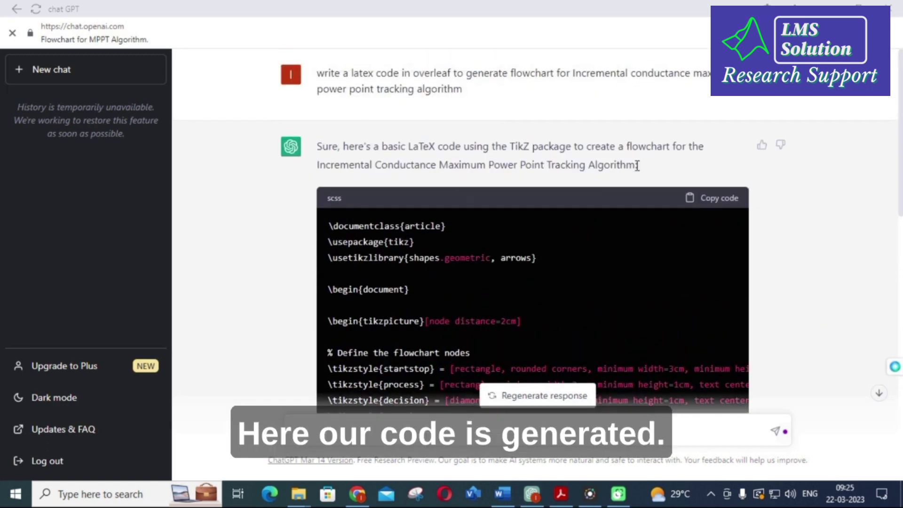
scroll(707, 205, "down", 1)
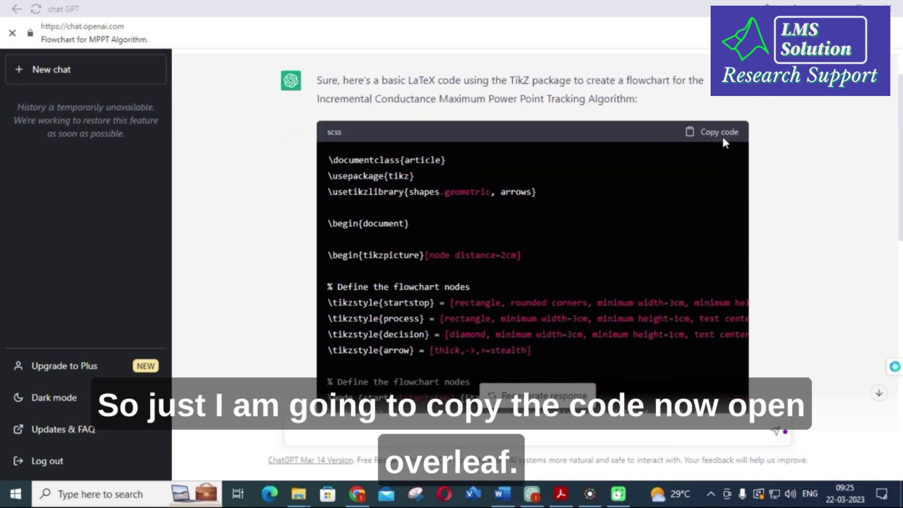
left_click(721, 135)
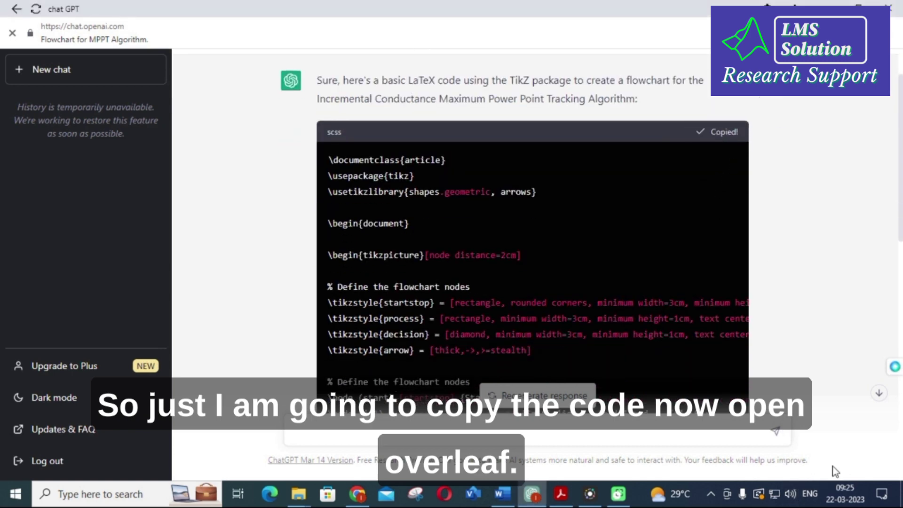
key("alt+Tab")
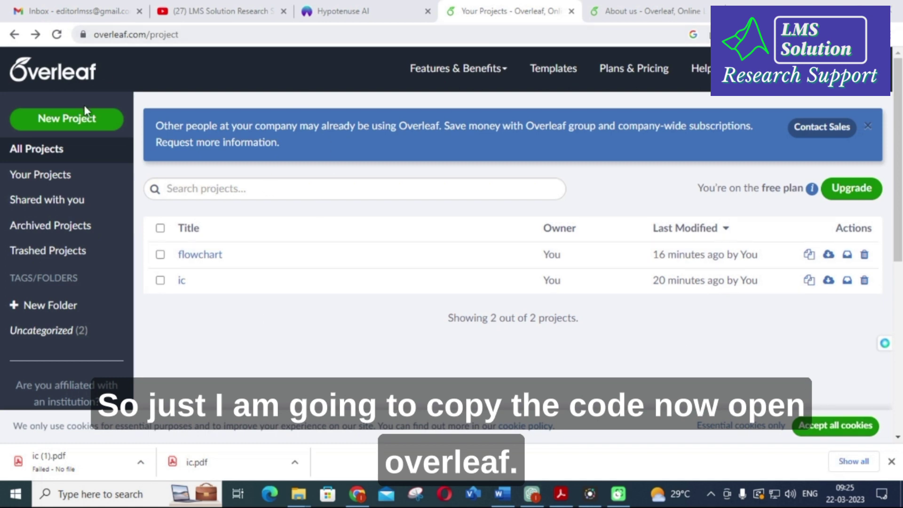
Create a blank Overleaf project named 'incremental conductance mppt'.
left_click(74, 126)
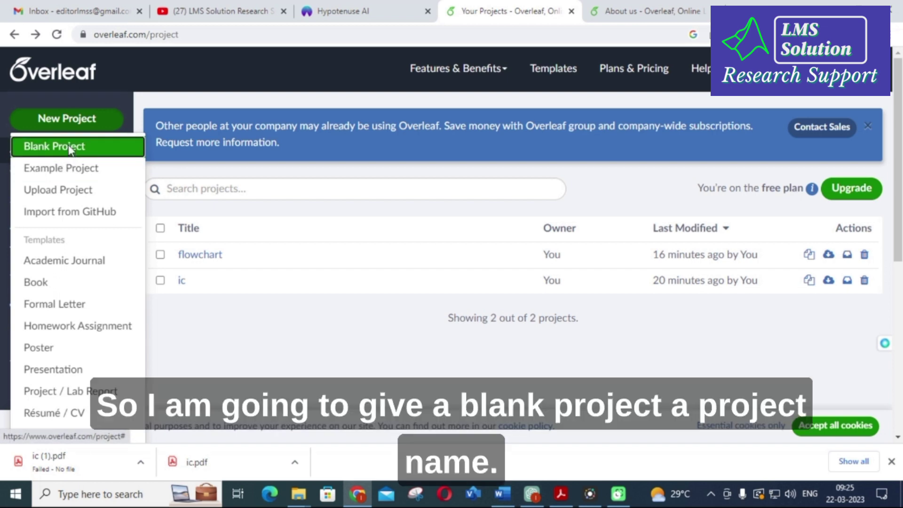
left_click(70, 149)
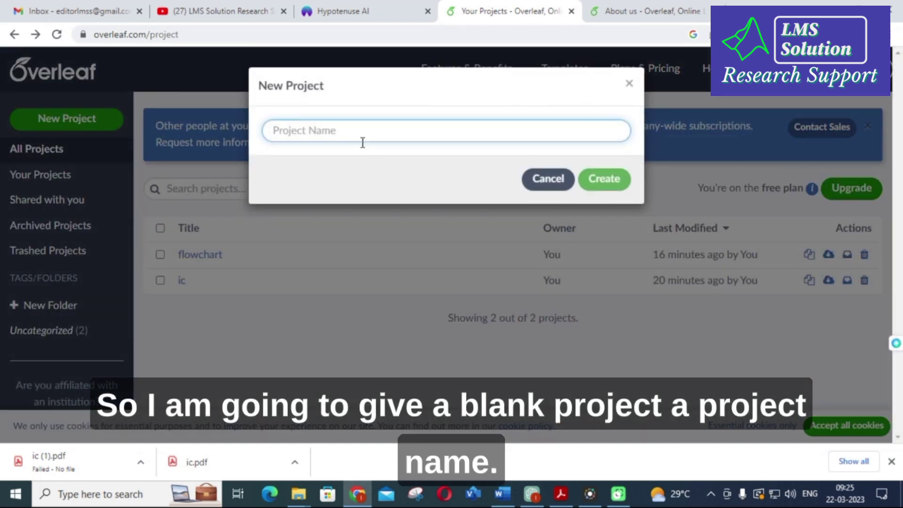
type("incremental conductance mppt")
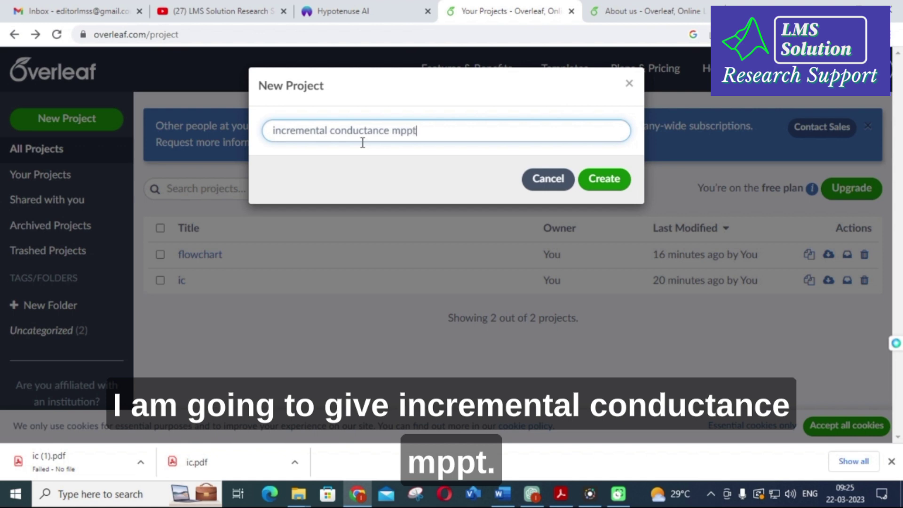
left_click(602, 179)
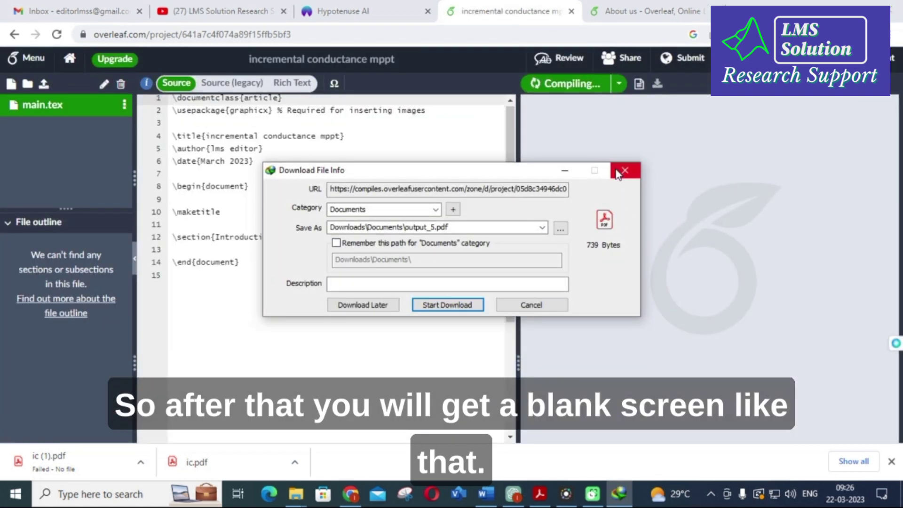
Cancel the download prompt, replace main.tex's template with the copied TikZ code, and recompile.
left_click(635, 169)
left_click(482, 304)
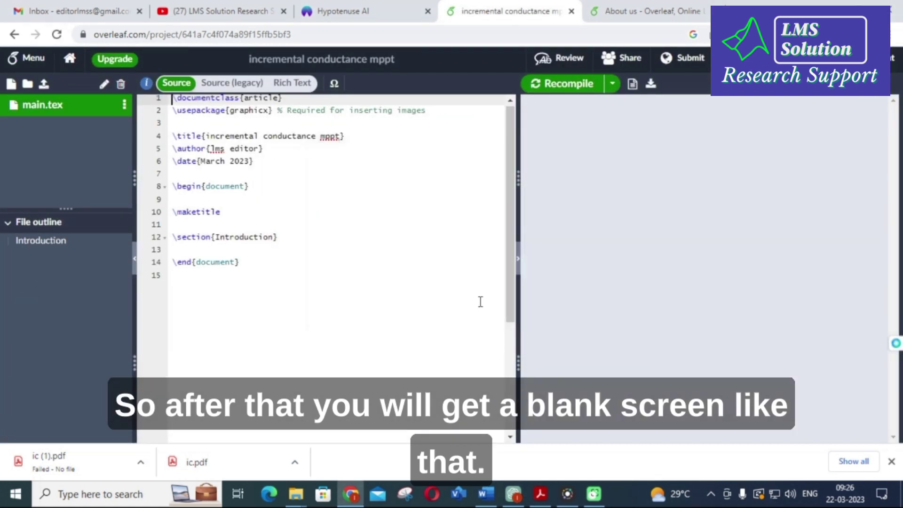
left_click_drag(173, 97, 338, 276)
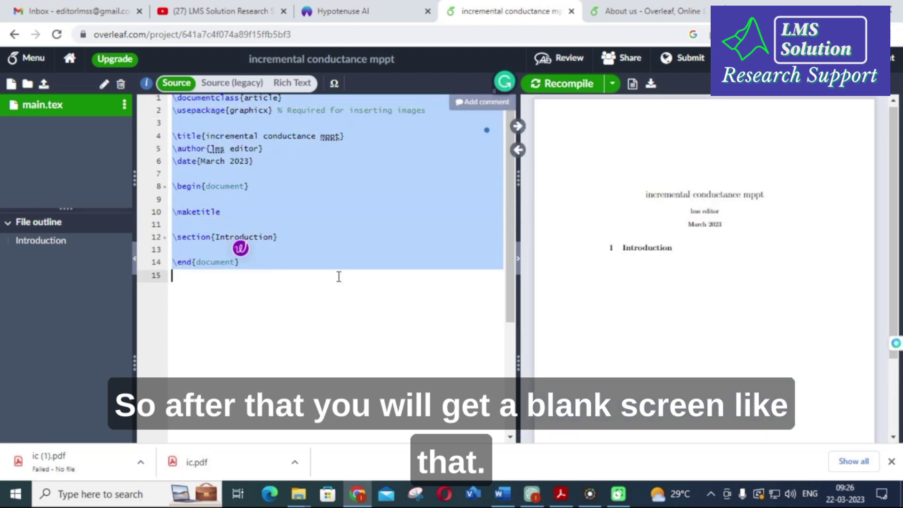
key("BackSpace")
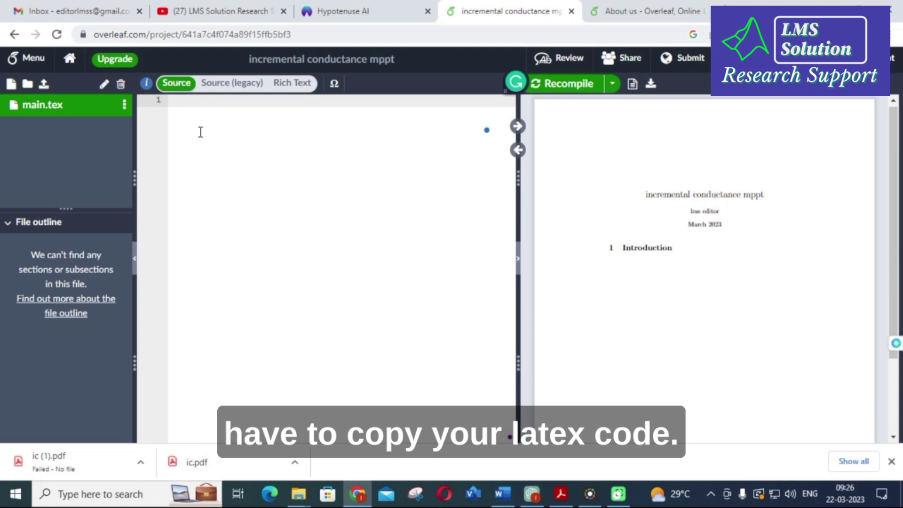
key("ctrl+v")
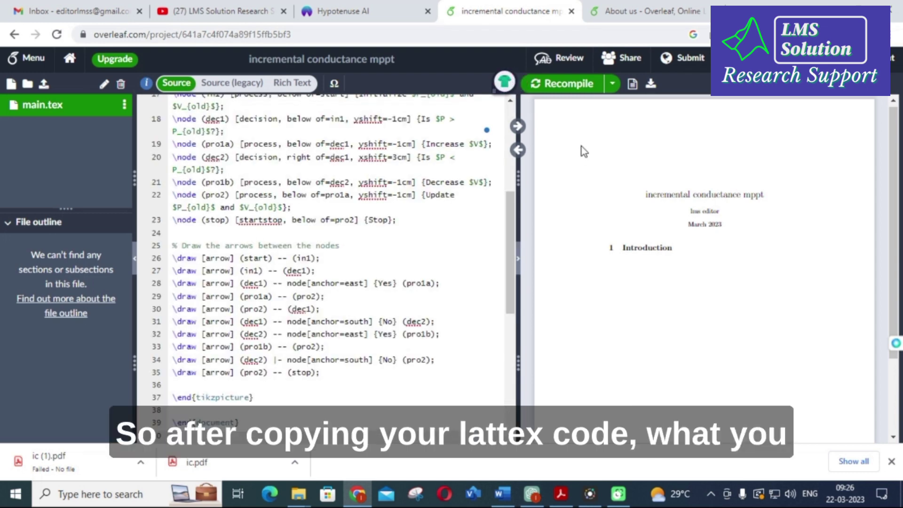
left_click(572, 87)
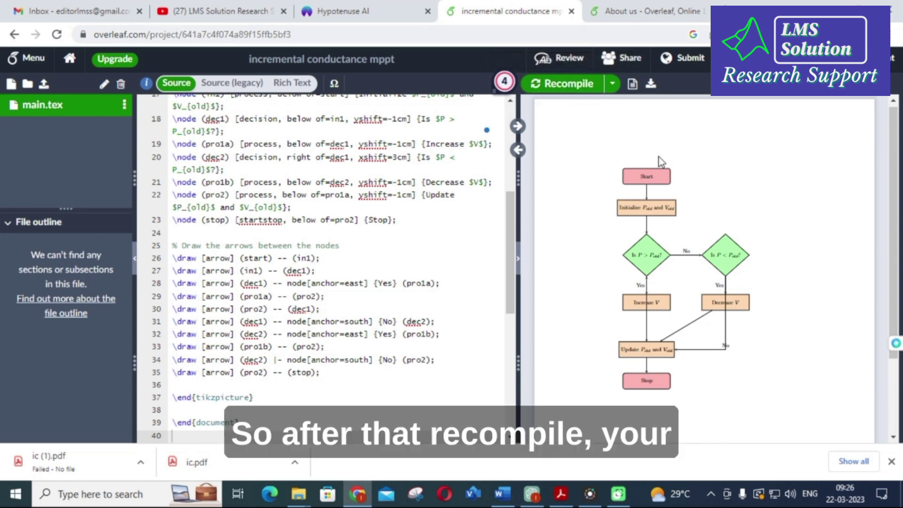
Show the raw compile logs and download the compiled flowchart PDF.
left_click(635, 86)
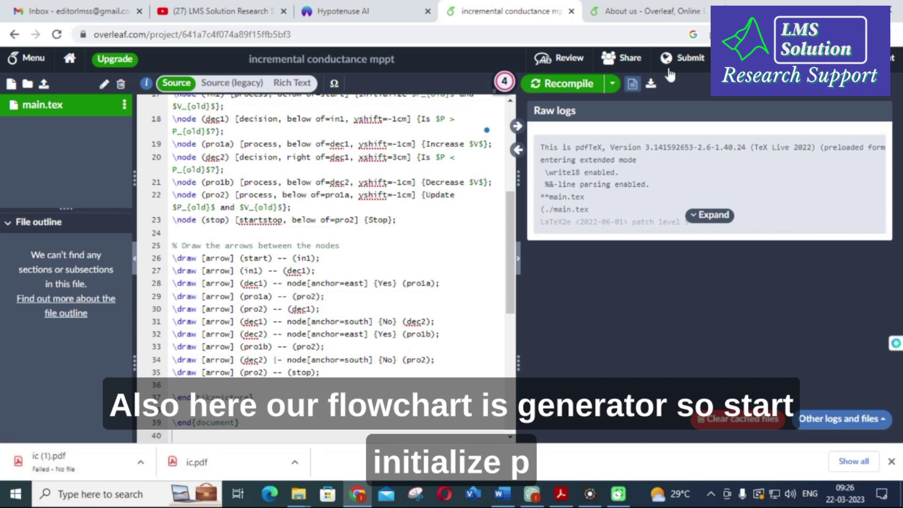
double_click(660, 84)
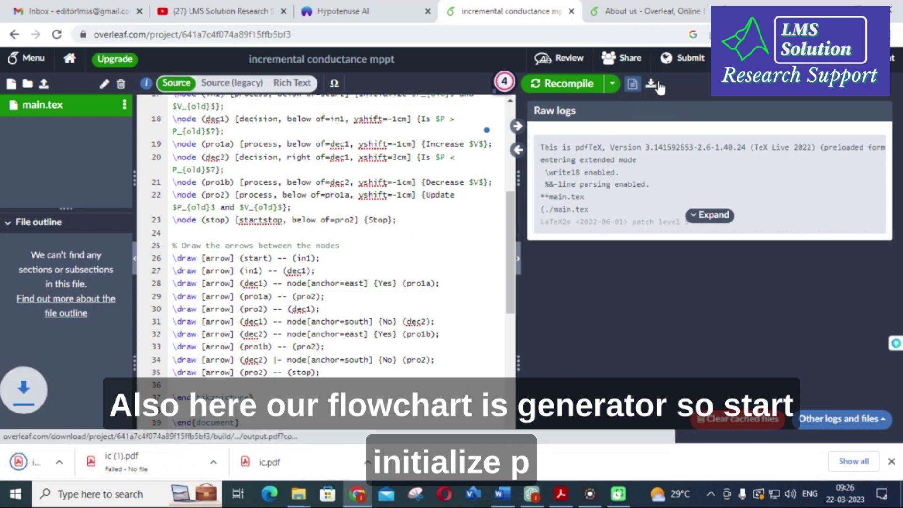
Open incremental_conductance_mppt (1).pdf from the Downloads folder in Adobe Acrobat.
right_click(92, 464)
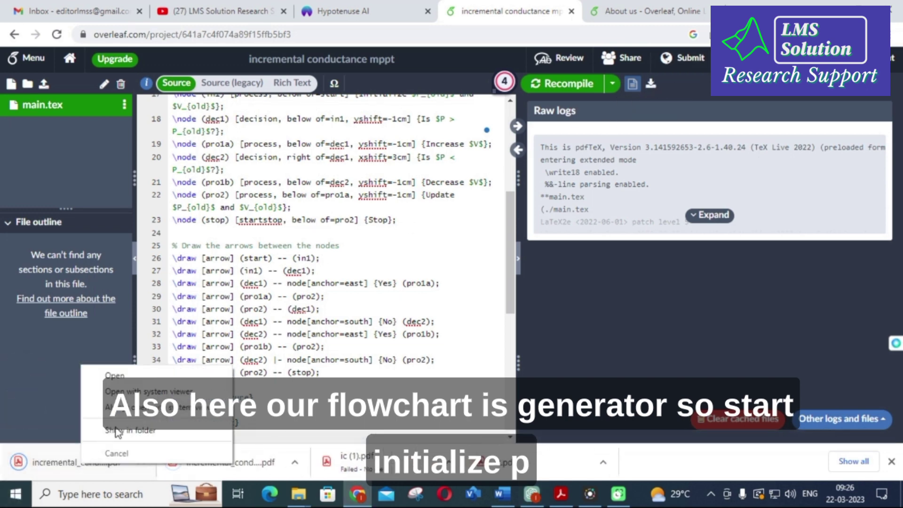
left_click(123, 430)
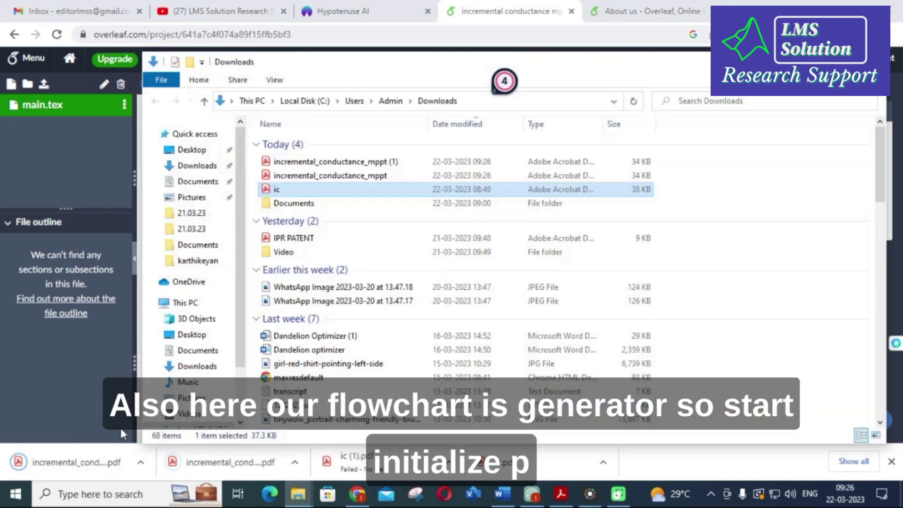
right_click(347, 162)
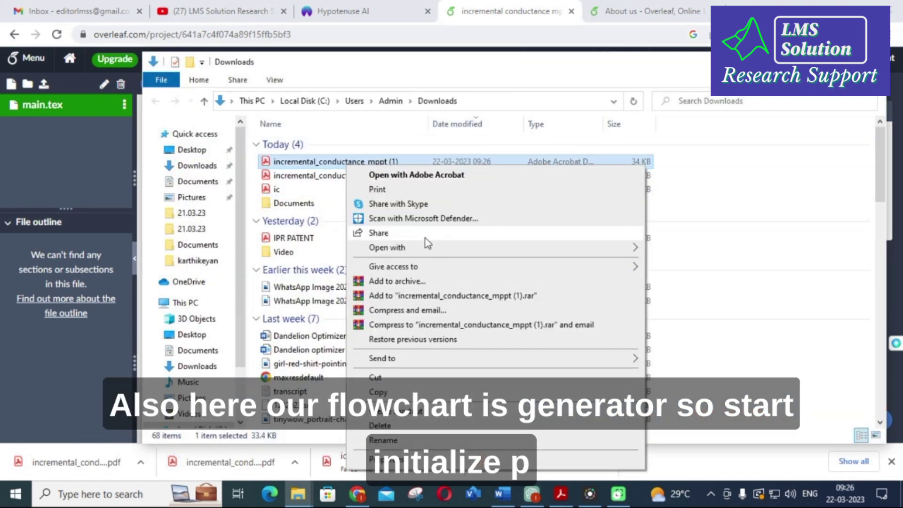
mouse_move(419, 248)
left_click(731, 249)
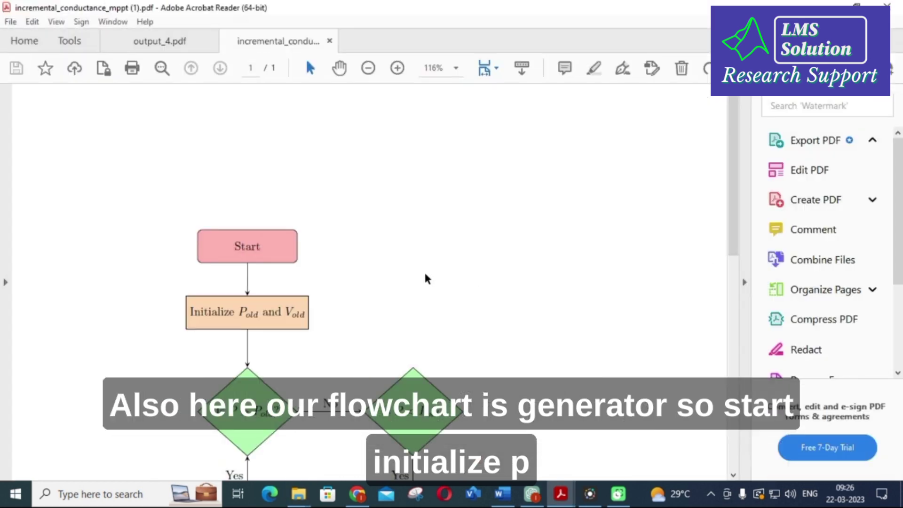
scroll(425, 281, "down", 3)
scroll(425, 282, "down", 2)
scroll(425, 281, "up", 3)
scroll(428, 281, "down", 1)
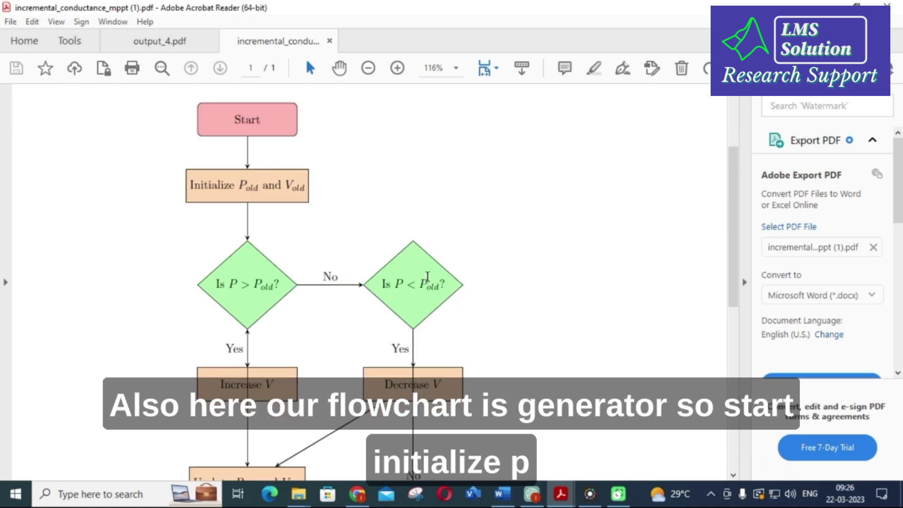
scroll(279, 167, "down", 1)
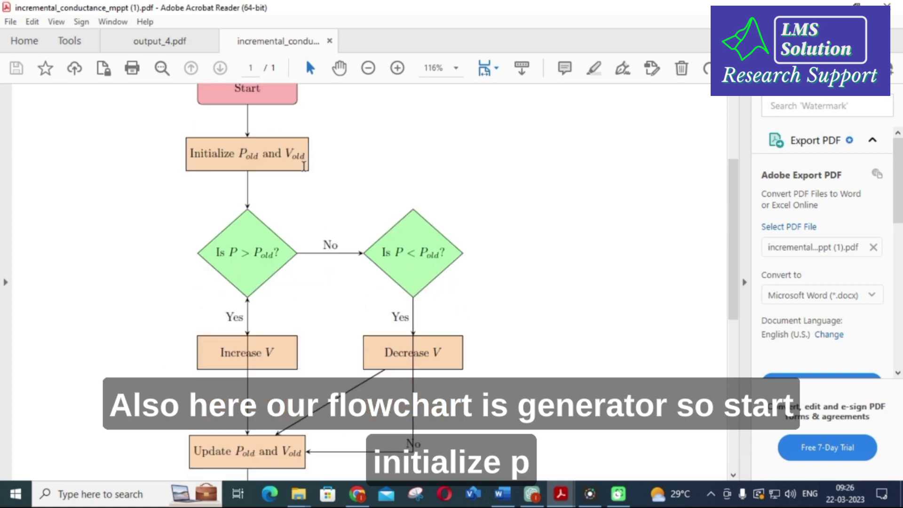
scroll(305, 183, "down", 1)
scroll(396, 201, "down", 2)
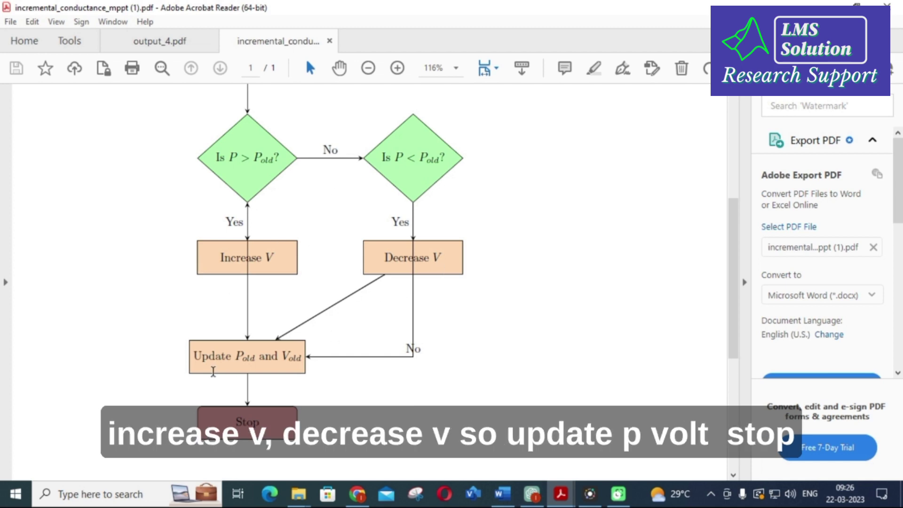
scroll(323, 405, "down", 1)
scroll(323, 406, "up", 6)
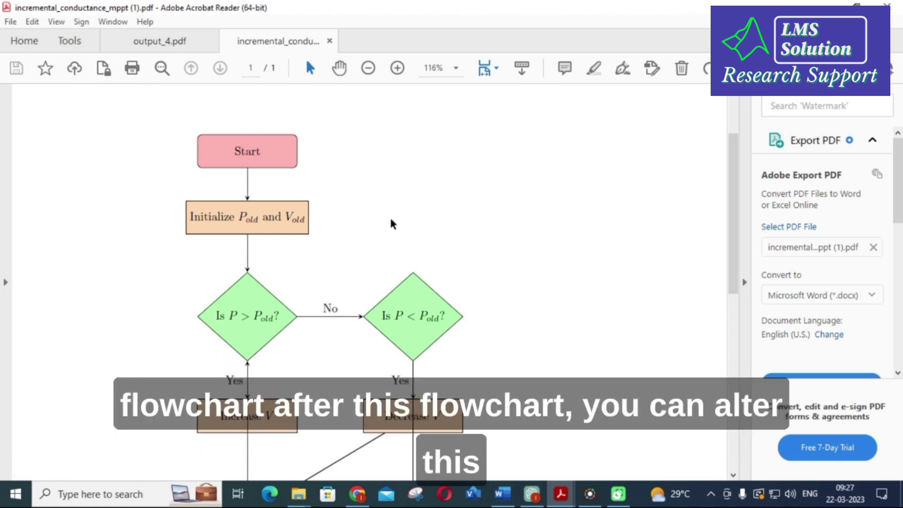
scroll(376, 218, "down", 1)
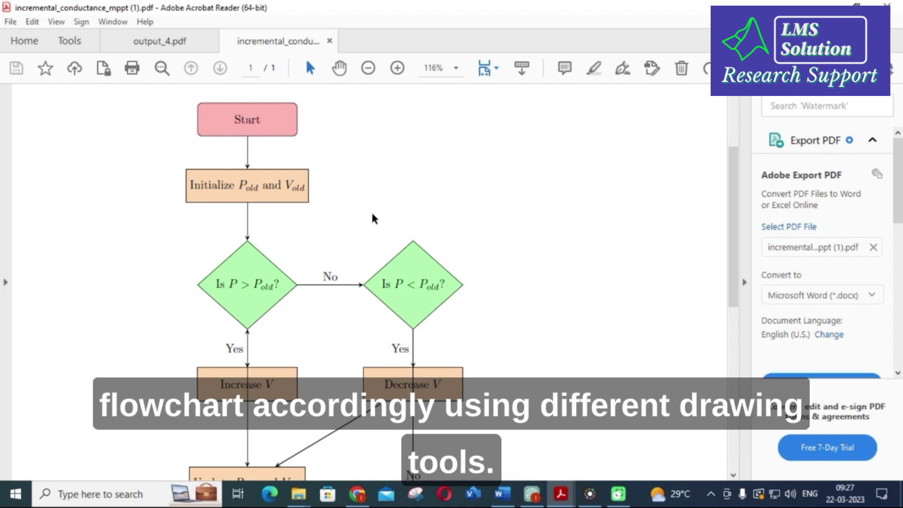
scroll(372, 217, "down", 3)
scroll(372, 217, "up", 5)
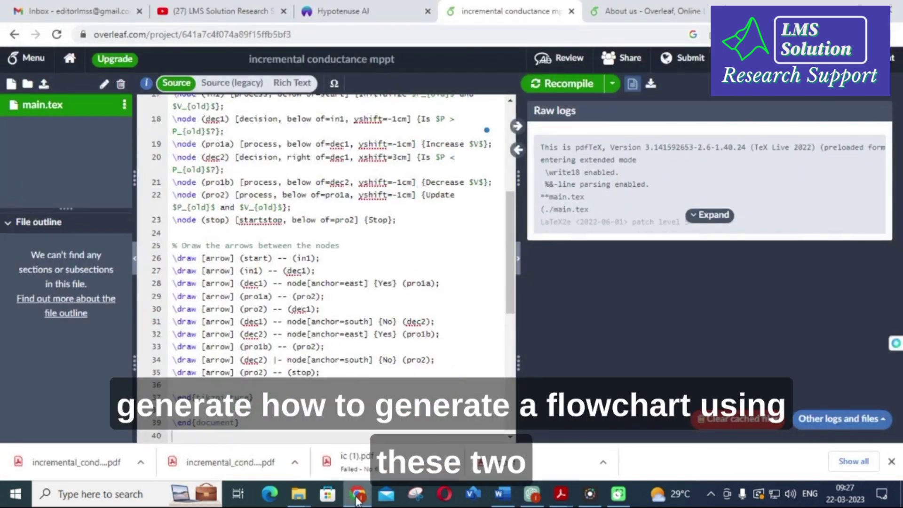
Return to the incremental conductance mppt Overleaf project in Chrome.
left_click(358, 494)
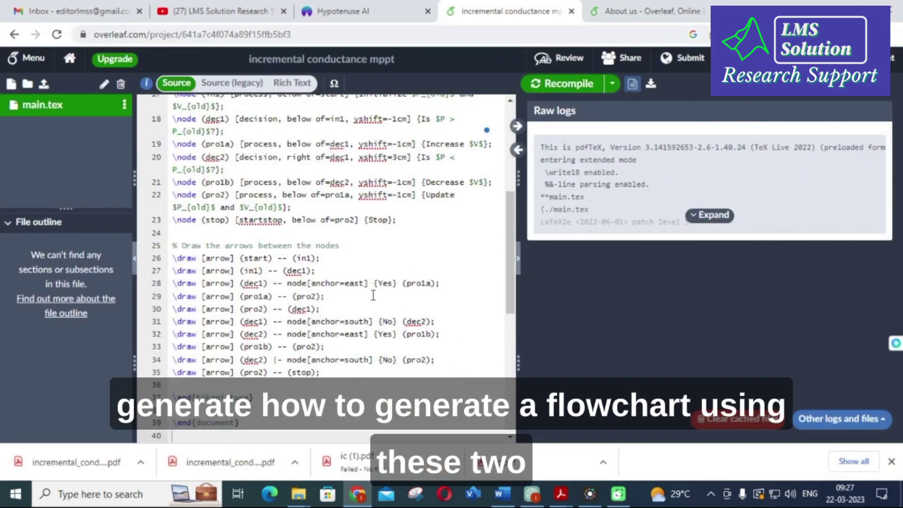